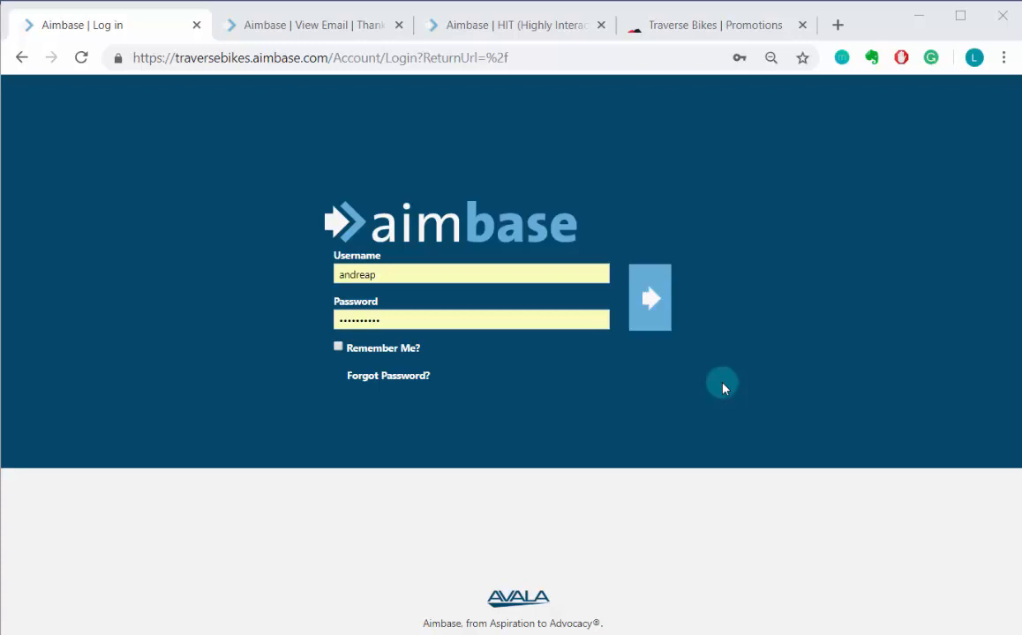
Log in with the prefilled credentials and open the list view of the leads
{"action": "left_click", "coordinate": [655, 298]}
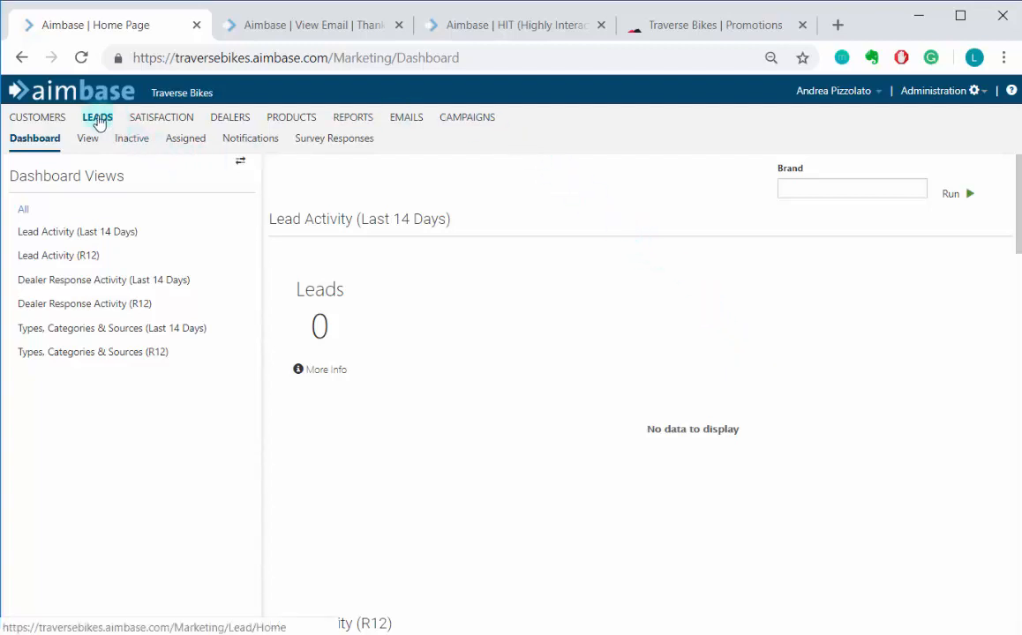
{"action": "left_click", "coordinate": [93, 141]}
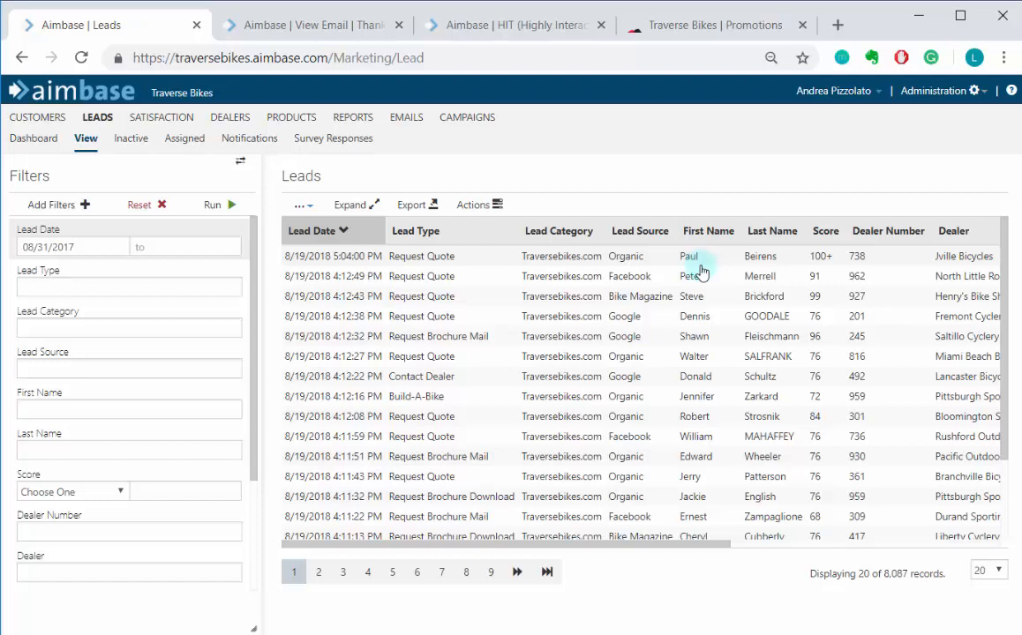
Show the Email and Address columns in the leads grid
{"action": "left_click", "coordinate": [301, 204]}
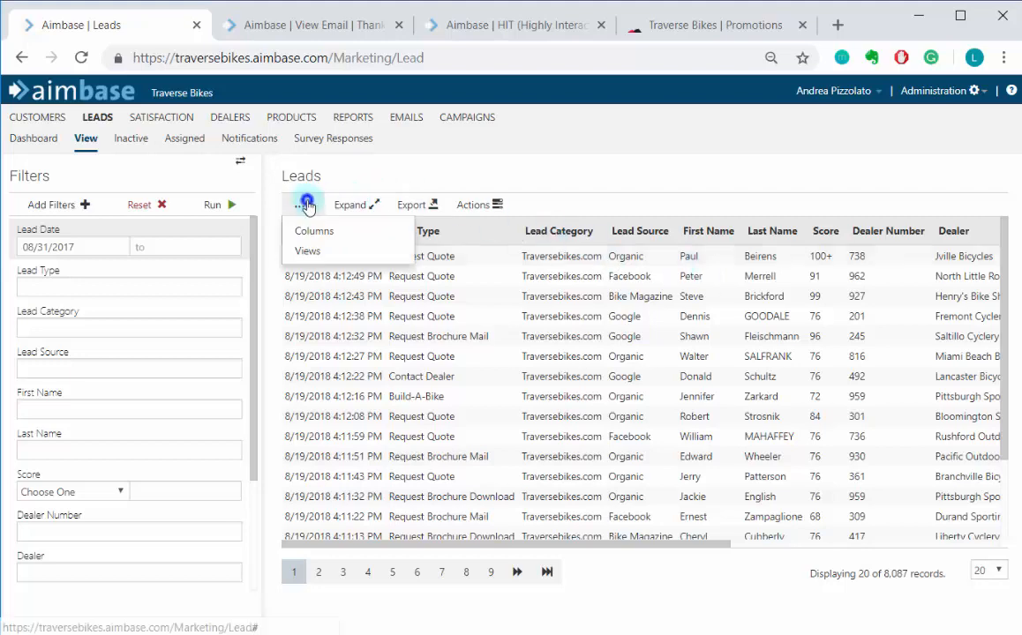
{"action": "left_click", "coordinate": [337, 238]}
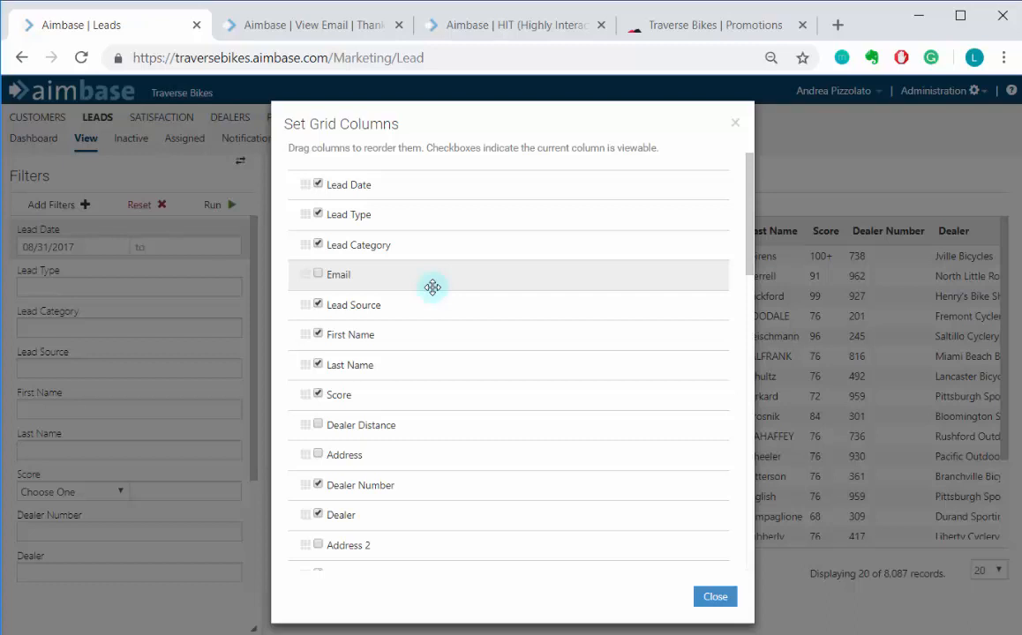
{"action": "left_click", "coordinate": [318, 273]}
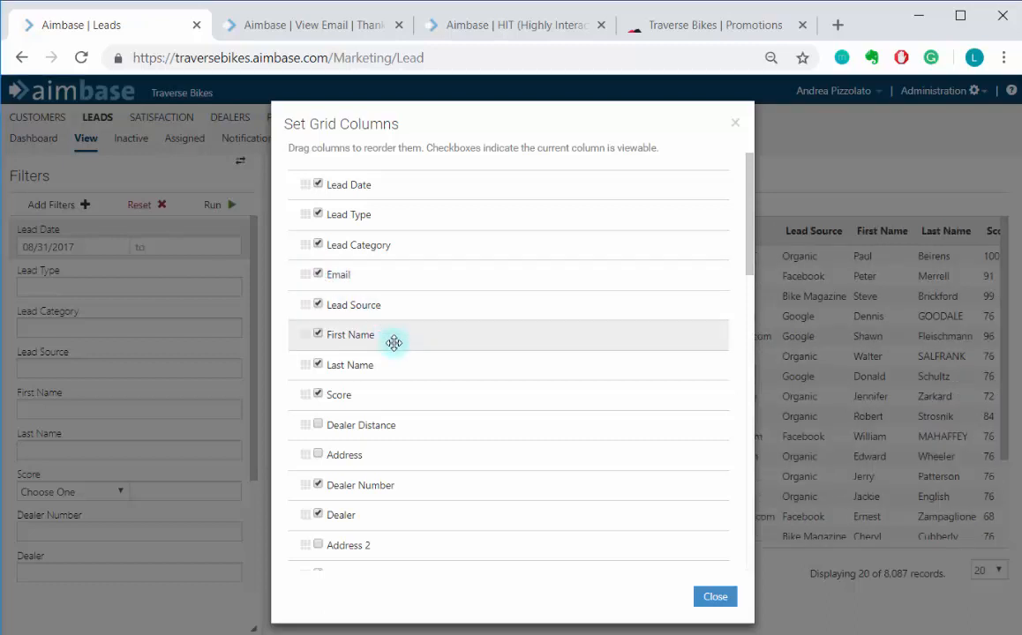
{"action": "left_click", "coordinate": [319, 455]}
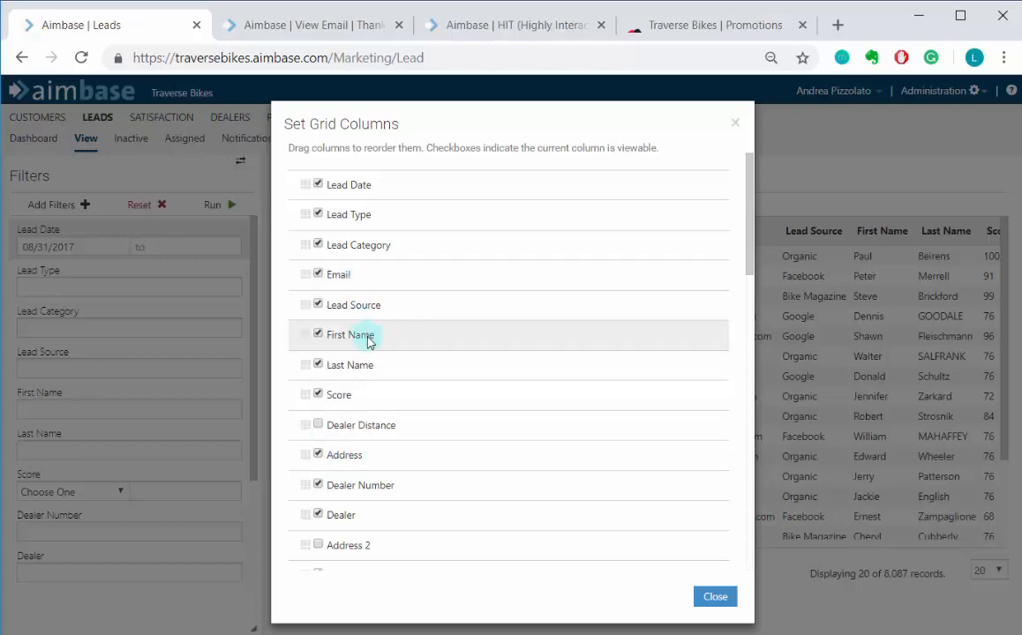
Reorder the grid columns so that First Name comes first and Email second, and close the column settings
{"action": "left_click_drag", "start_coordinate": [367, 337], "coordinate": [360, 175]}
{"action": "left_click_drag", "start_coordinate": [339, 318], "coordinate": [354, 222]}
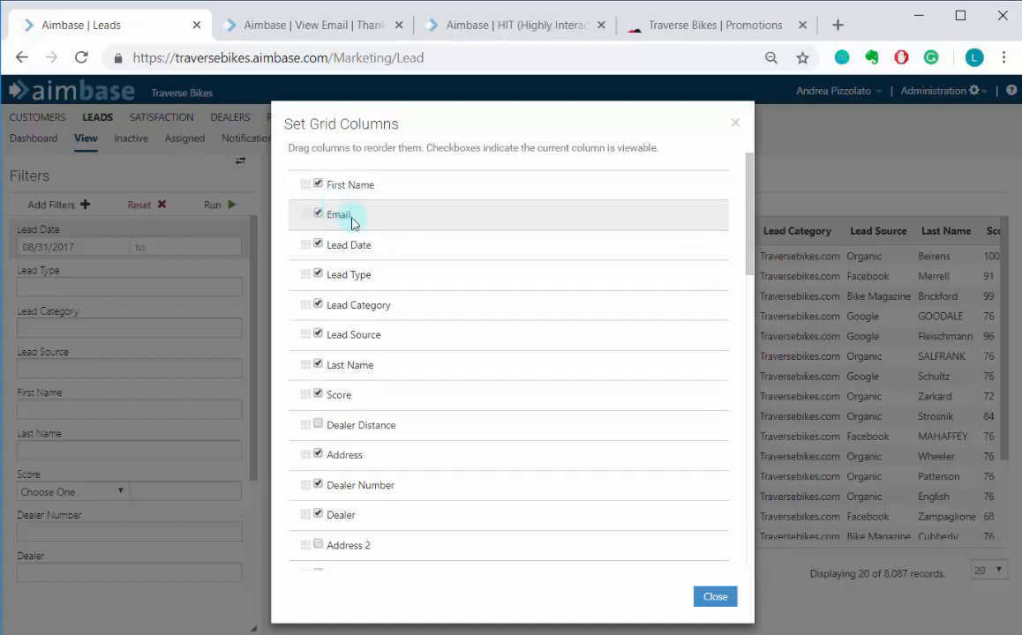
{"action": "left_click", "coordinate": [713, 599]}
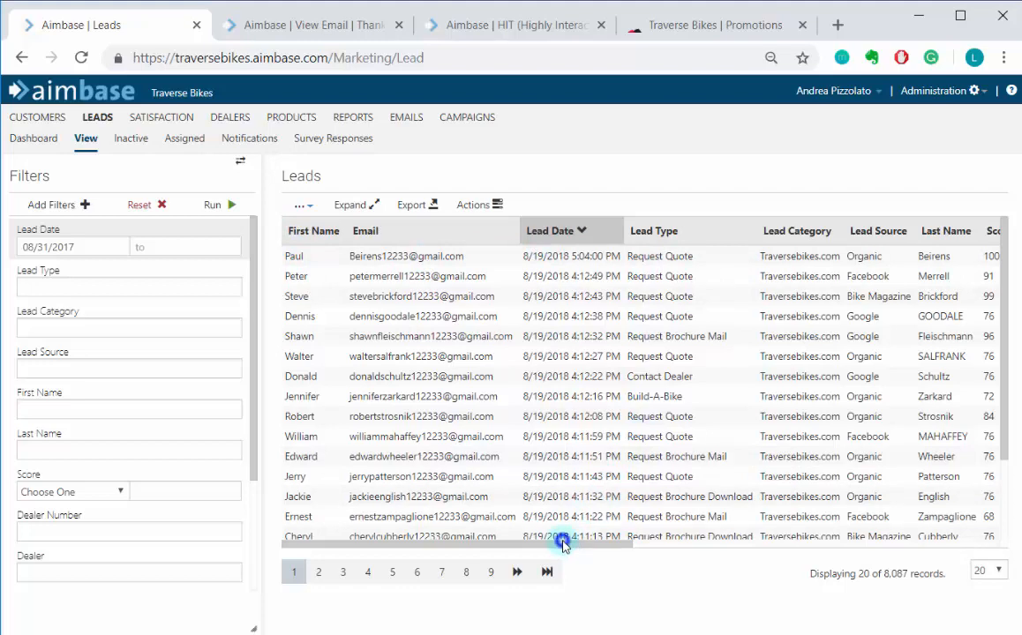
{"action": "left_click_drag", "start_coordinate": [565, 547], "coordinate": [594, 555]}
Save the current leads grid layout as a view named "Test View 1"
{"action": "left_click", "coordinate": [301, 203]}
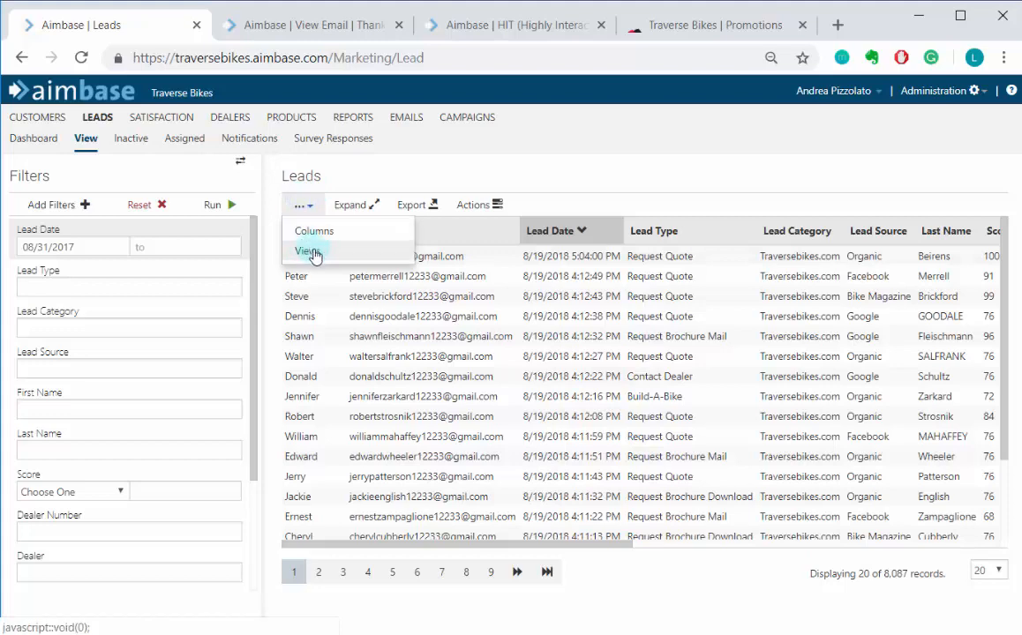
{"action": "left_click", "coordinate": [306, 252]}
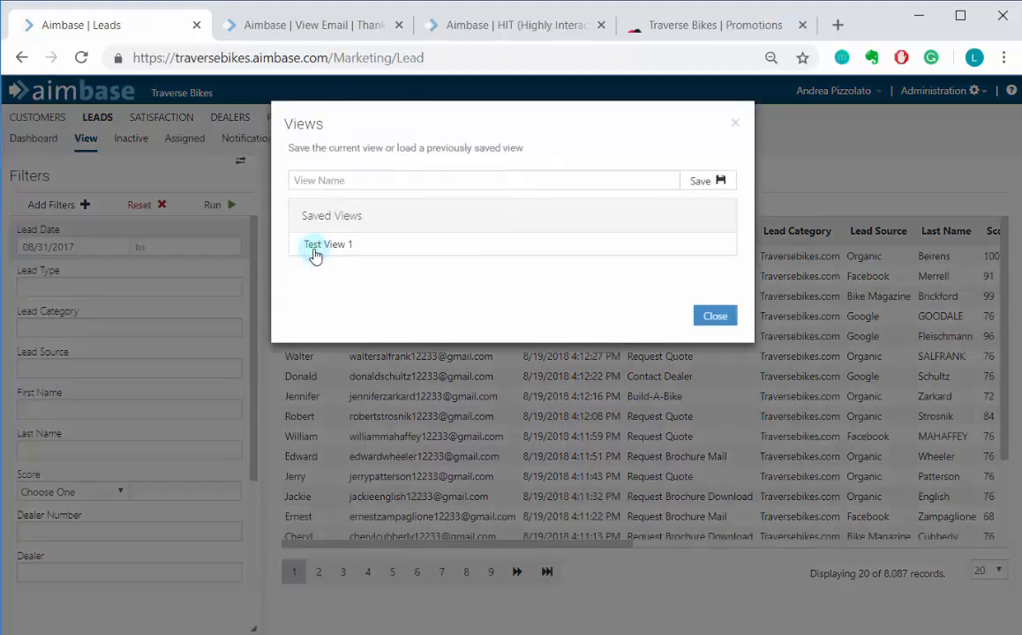
{"action": "left_click", "coordinate": [418, 180]}
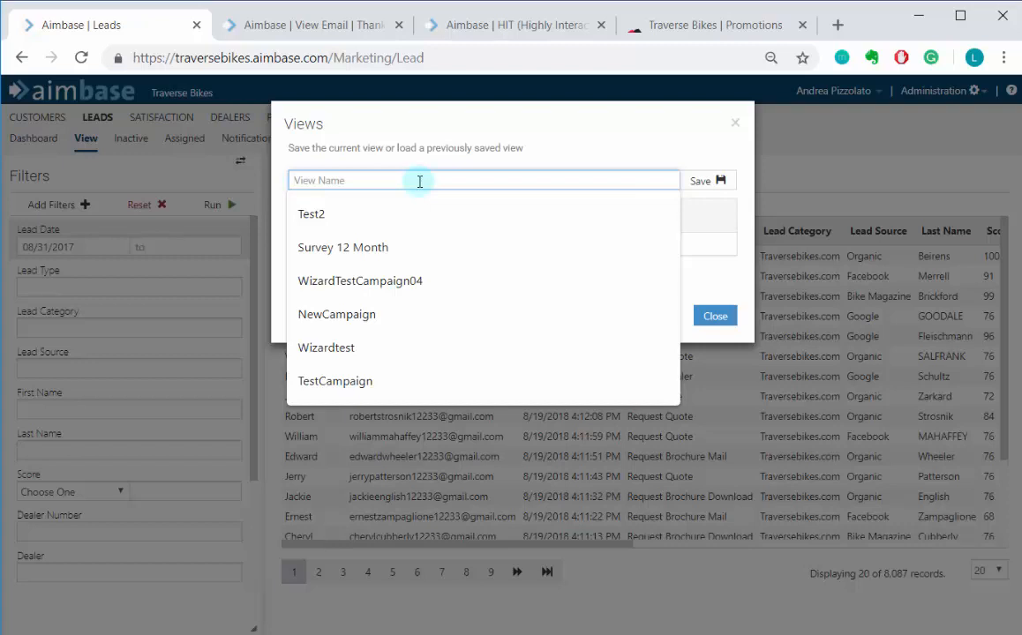
{"action": "type", "text": "T"}
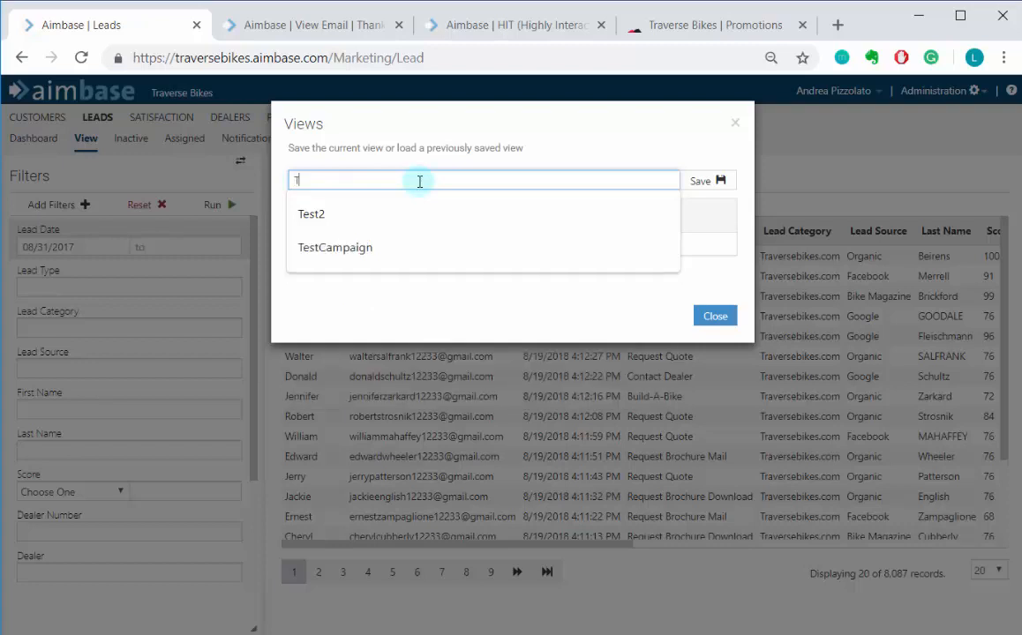
{"action": "type", "text": "est View 1"}
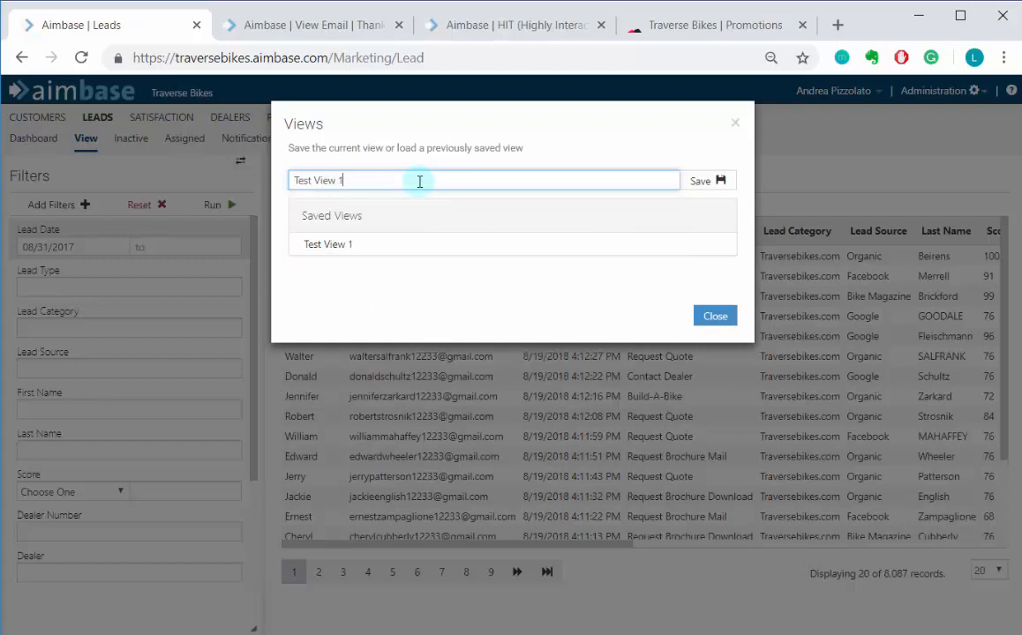
{"action": "left_click", "coordinate": [716, 182]}
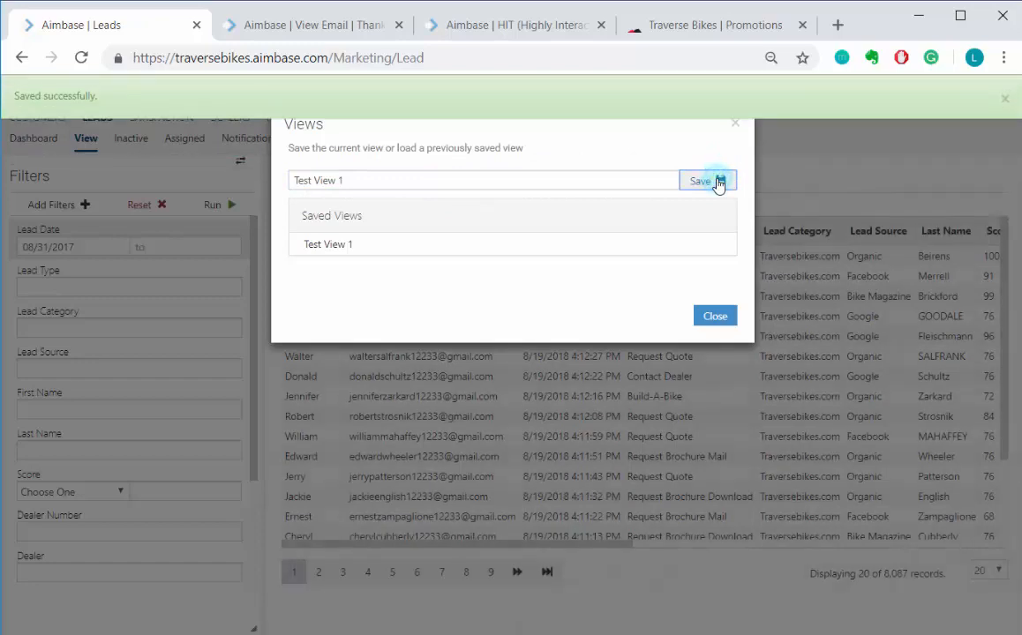
{"action": "left_click", "coordinate": [715, 318]}
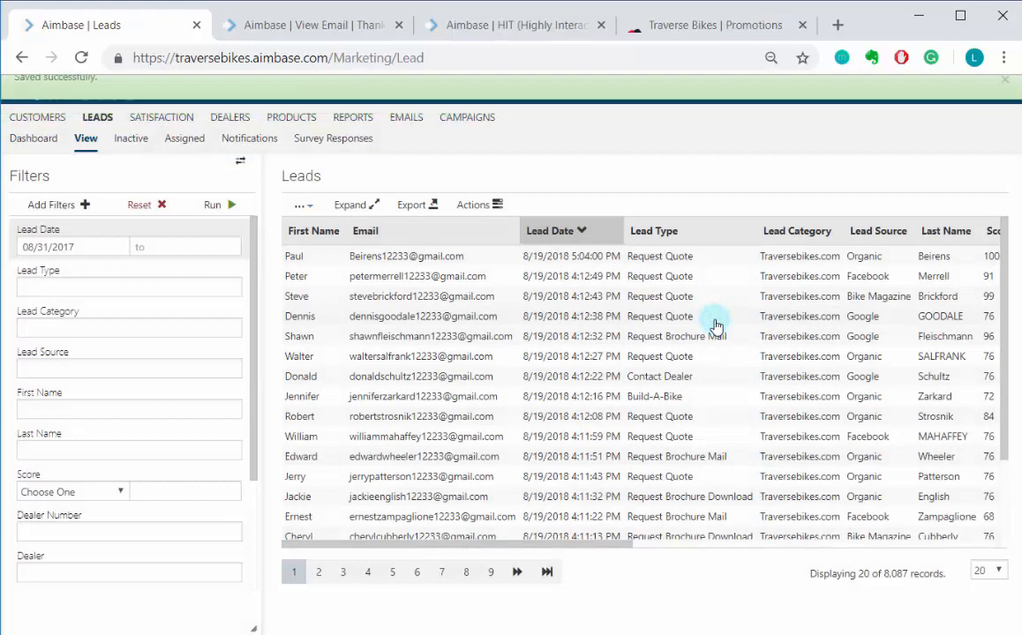
Load the saved view "Test View 1" for the leads grid
{"action": "left_click", "coordinate": [300, 207]}
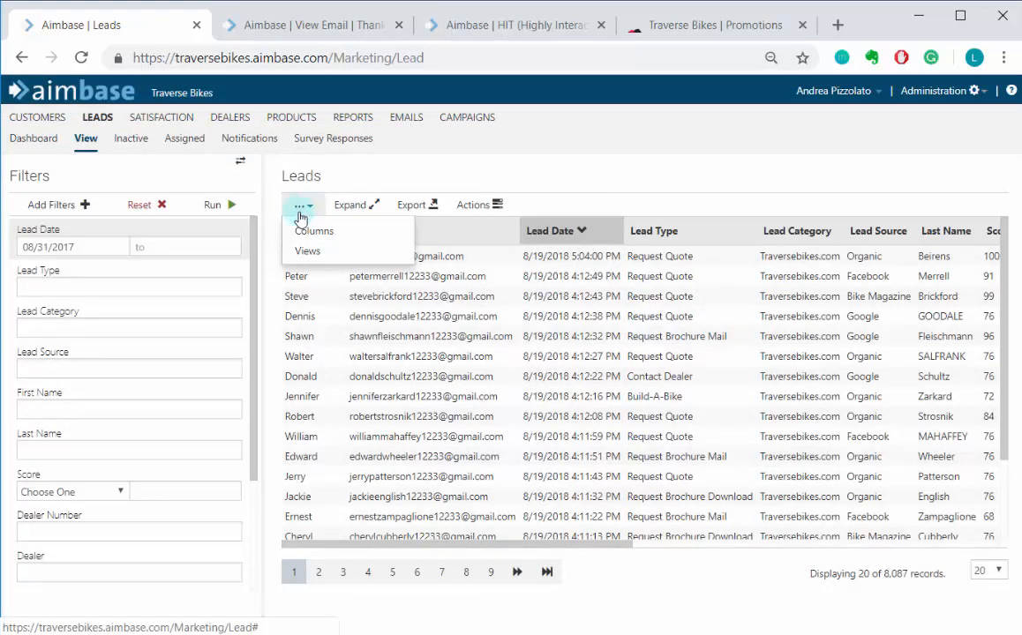
{"action": "left_click", "coordinate": [303, 251]}
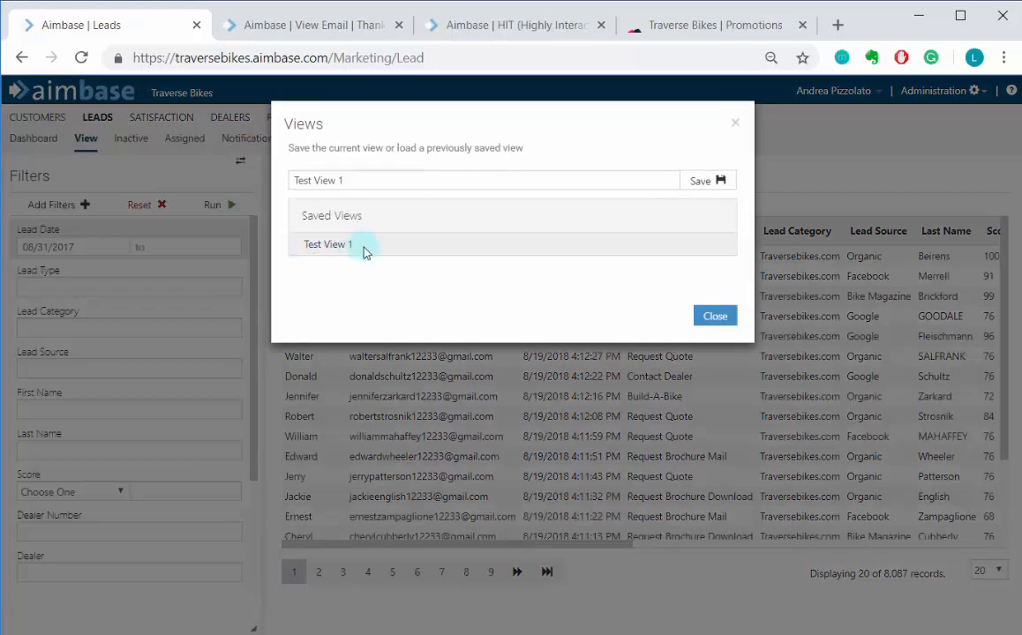
{"action": "left_click", "coordinate": [335, 250]}
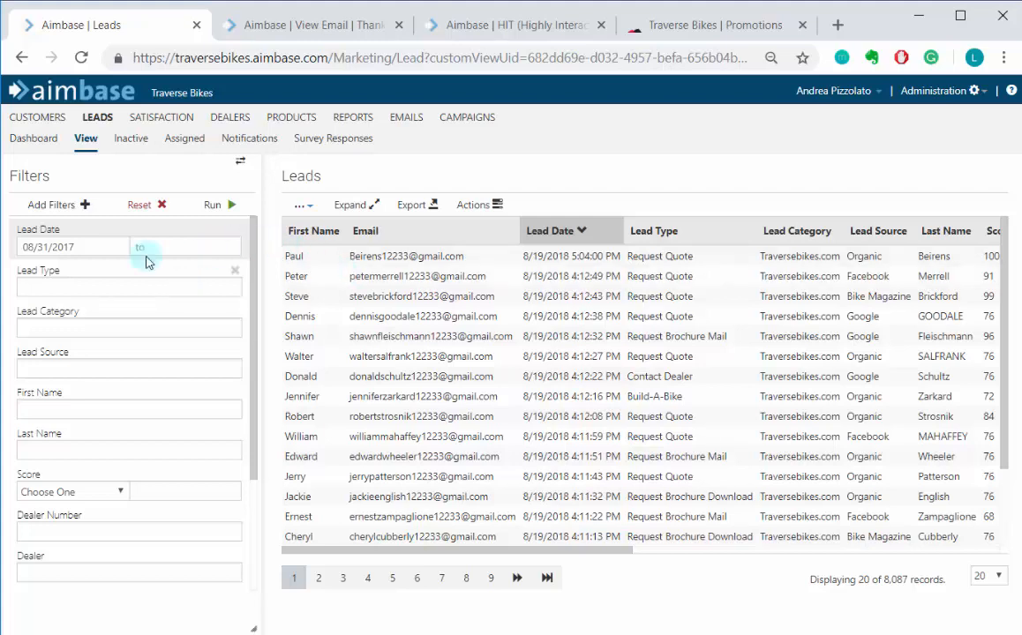
Add Postal Code and Country to the available lead filters
{"action": "left_click", "coordinate": [58, 208]}
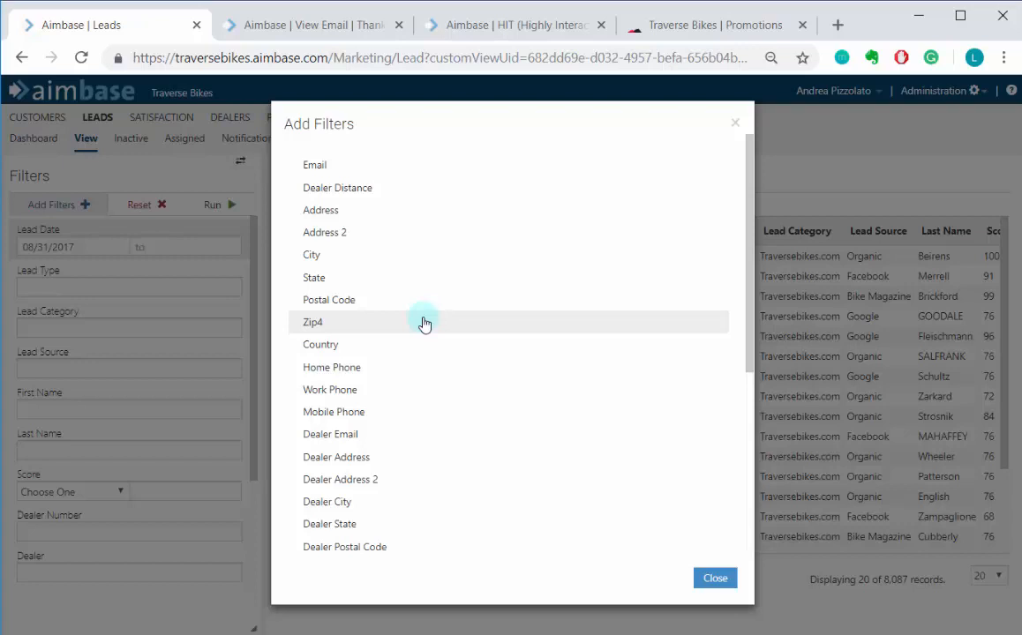
{"action": "left_click", "coordinate": [338, 303]}
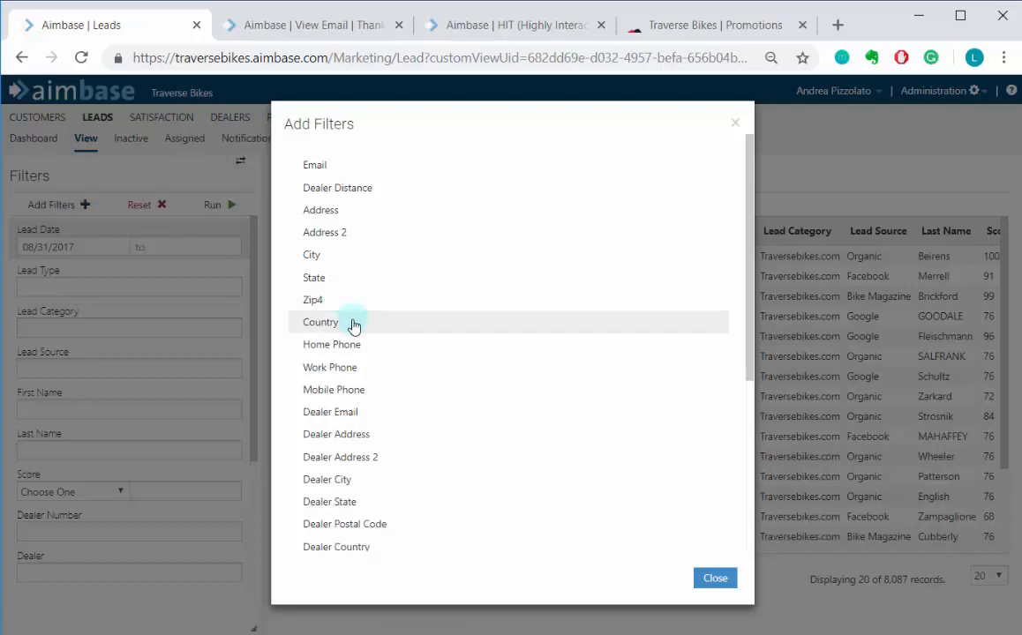
{"action": "left_click", "coordinate": [353, 323]}
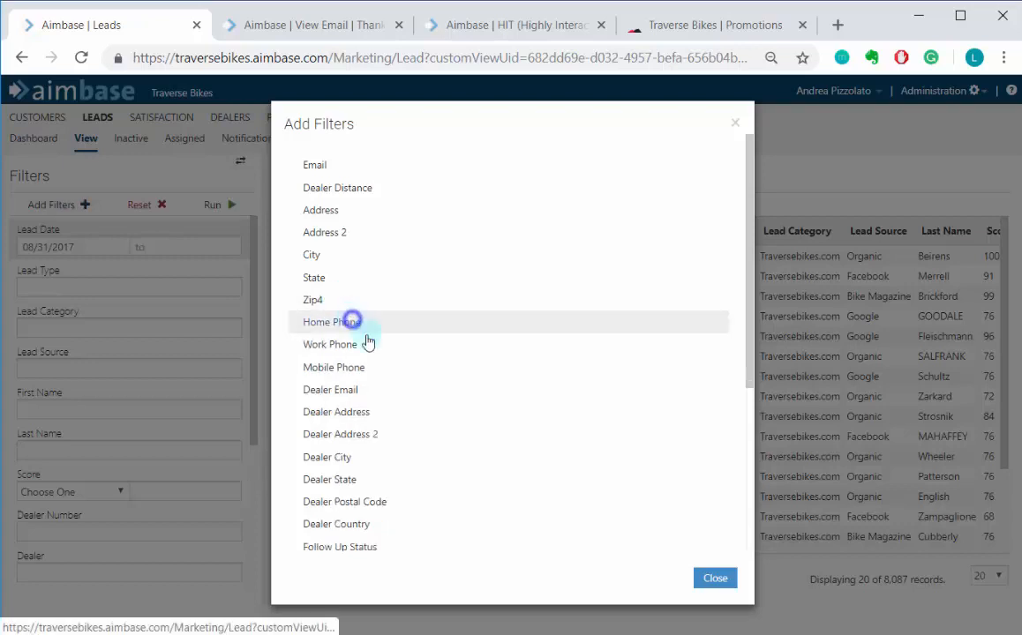
{"action": "left_click", "coordinate": [713, 579]}
Filter the leads by postal code 63122
{"action": "scroll", "coordinate": [141, 514], "scroll_direction": "down", "scroll_amount": 2}
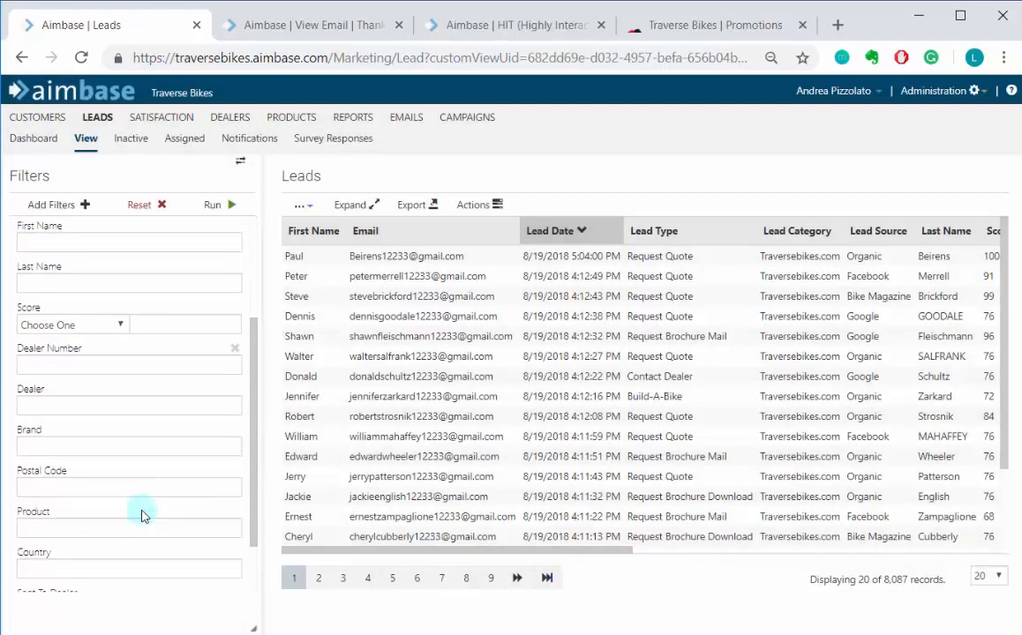
{"action": "scroll", "coordinate": [141, 515], "scroll_direction": "down", "scroll_amount": 1}
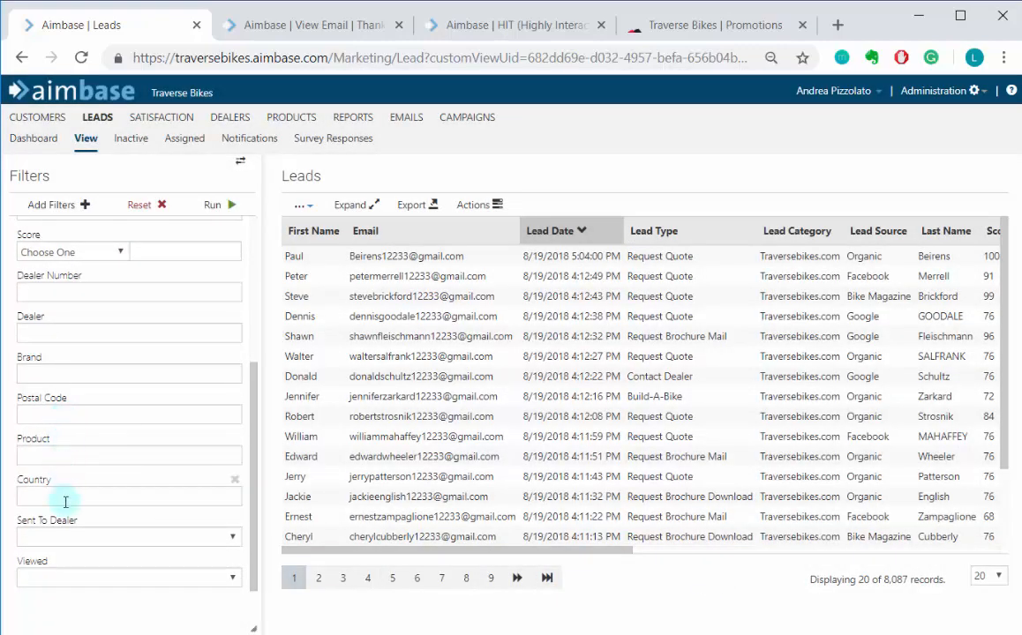
{"action": "left_click", "coordinate": [40, 413]}
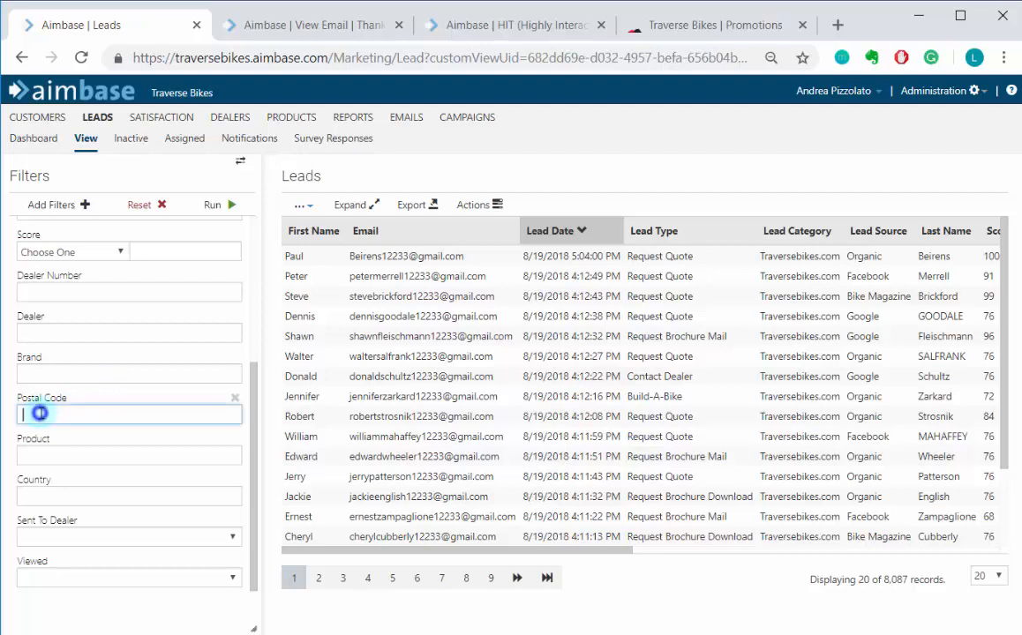
{"action": "type", "text": "63122"}
{"action": "left_click", "coordinate": [210, 206]}
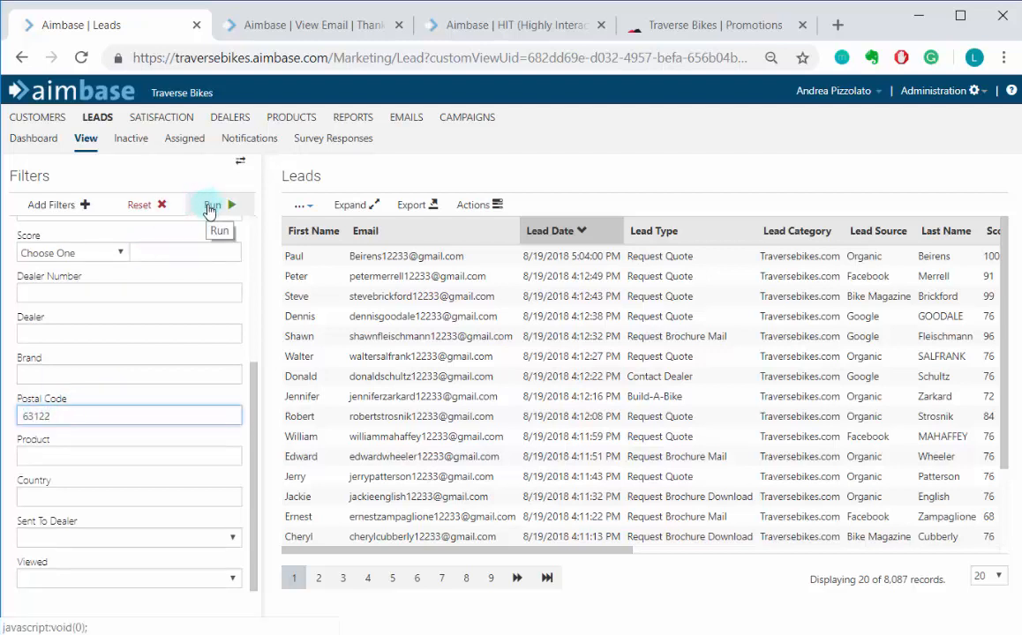
{"action": "left_click", "coordinate": [210, 208]}
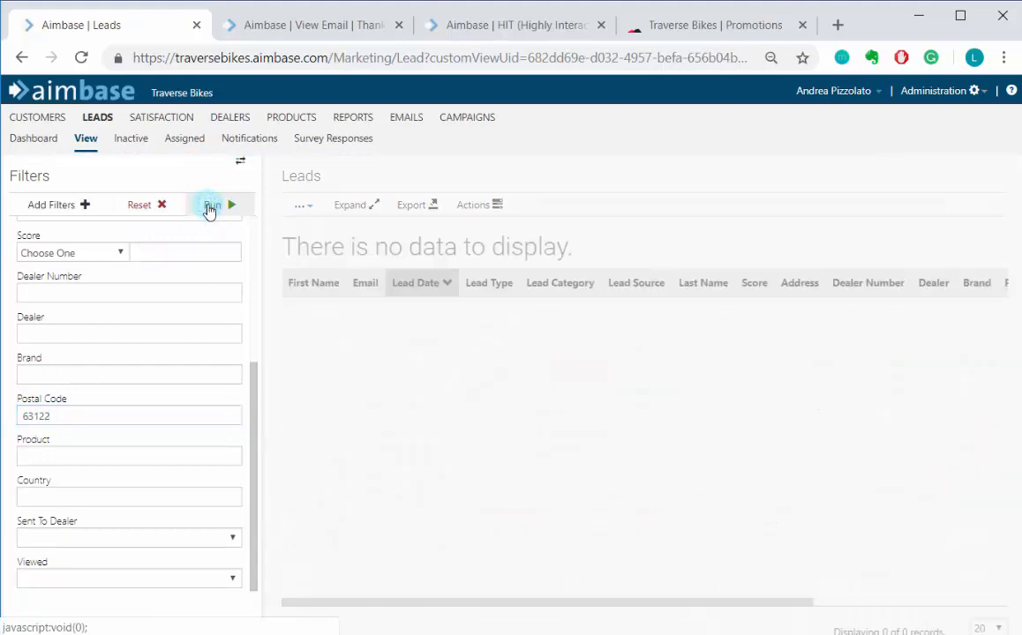
Clear the postal code filter and filter the leads by the country United States
{"action": "double_click", "coordinate": [102, 419]}
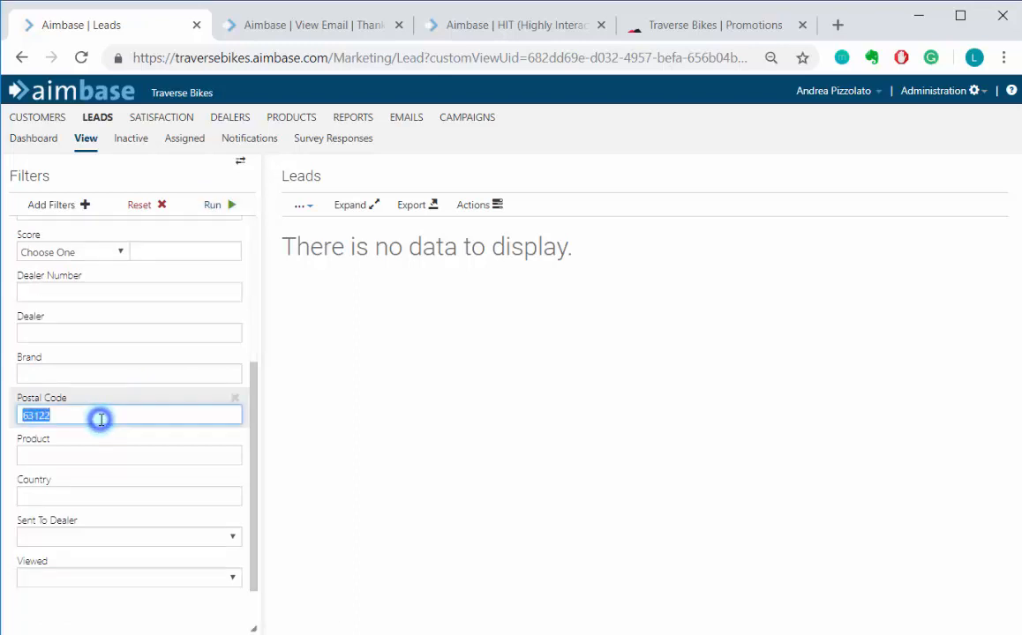
{"action": "key", "text": "BackSpace"}
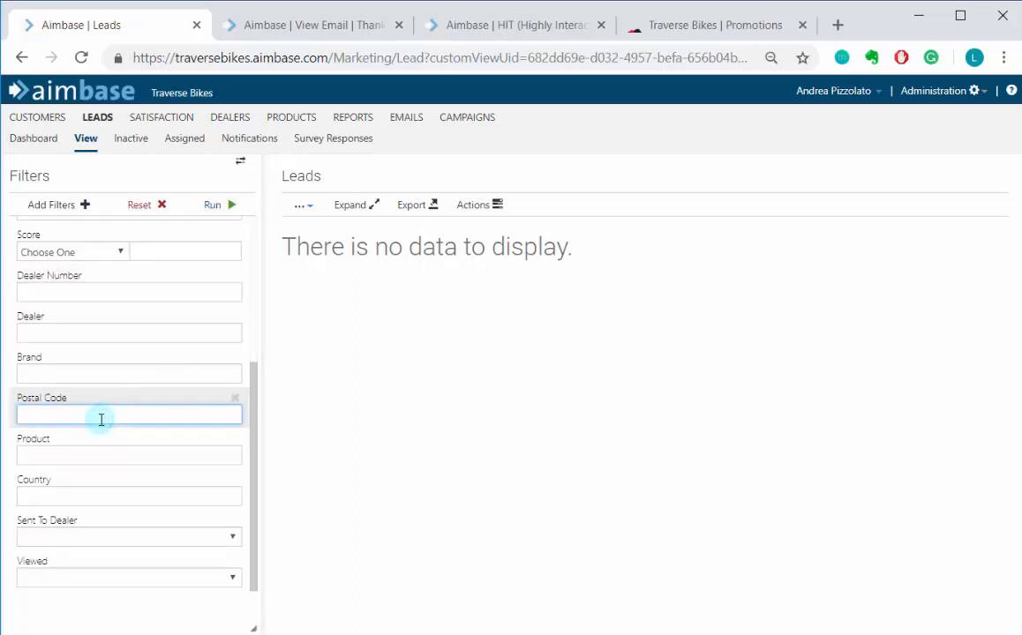
{"action": "left_click", "coordinate": [50, 498]}
{"action": "type", "text": "U"}
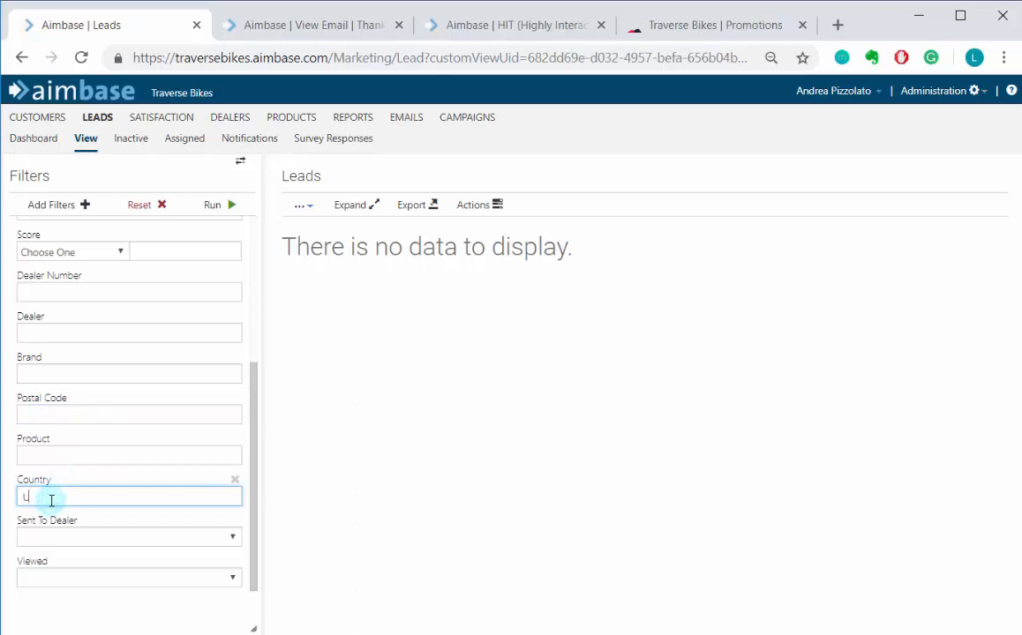
{"action": "type", "text": "nited States"}
{"action": "left_click", "coordinate": [214, 206]}
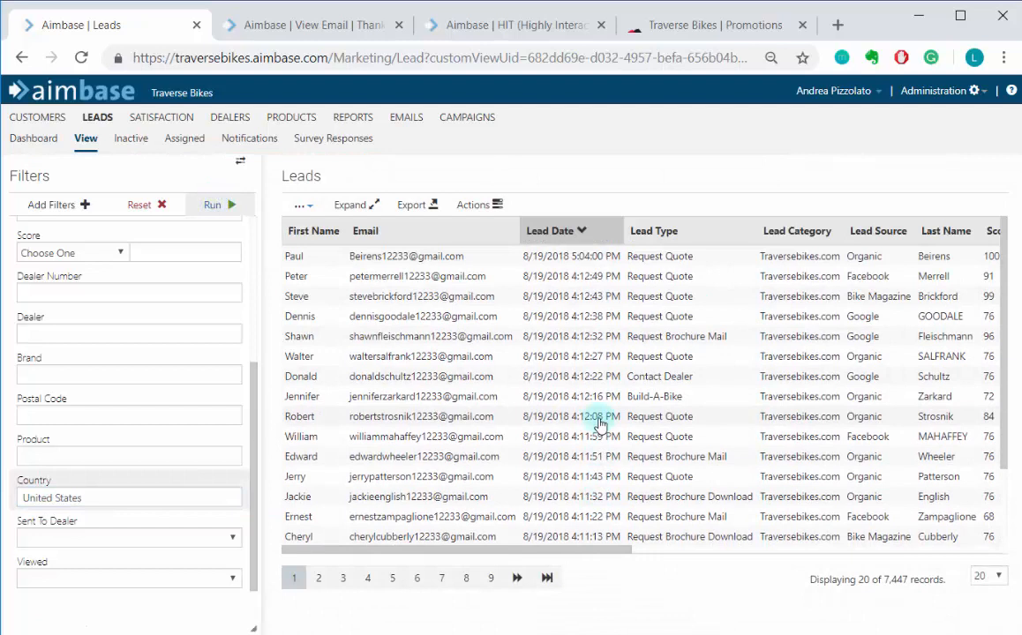
Reset the lead filters to their default set
{"action": "left_click", "coordinate": [138, 208]}
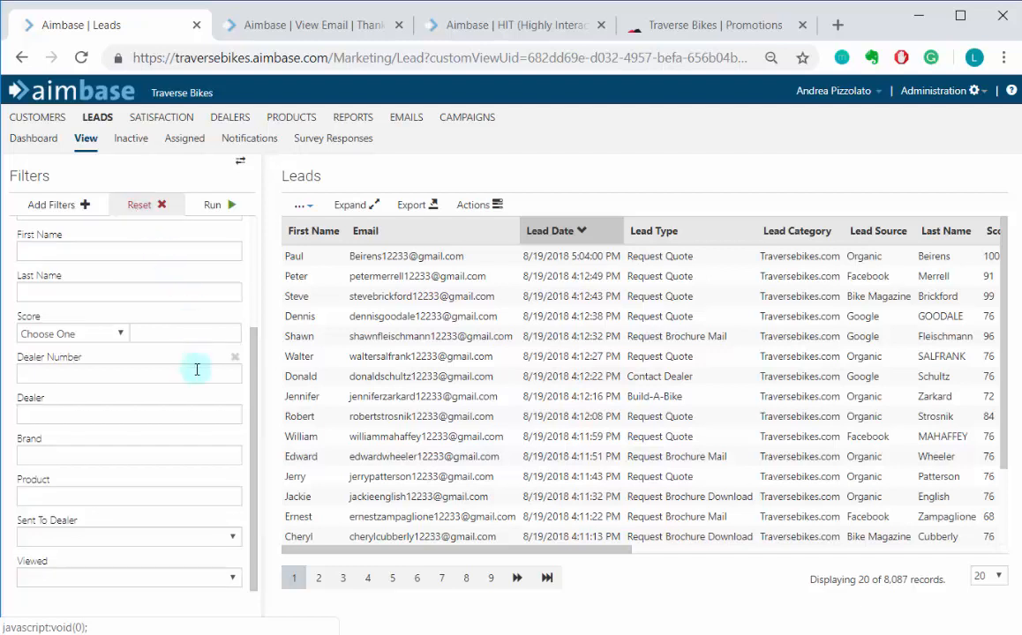
{"action": "scroll", "coordinate": [196, 369], "scroll_direction": "up", "scroll_amount": 2}
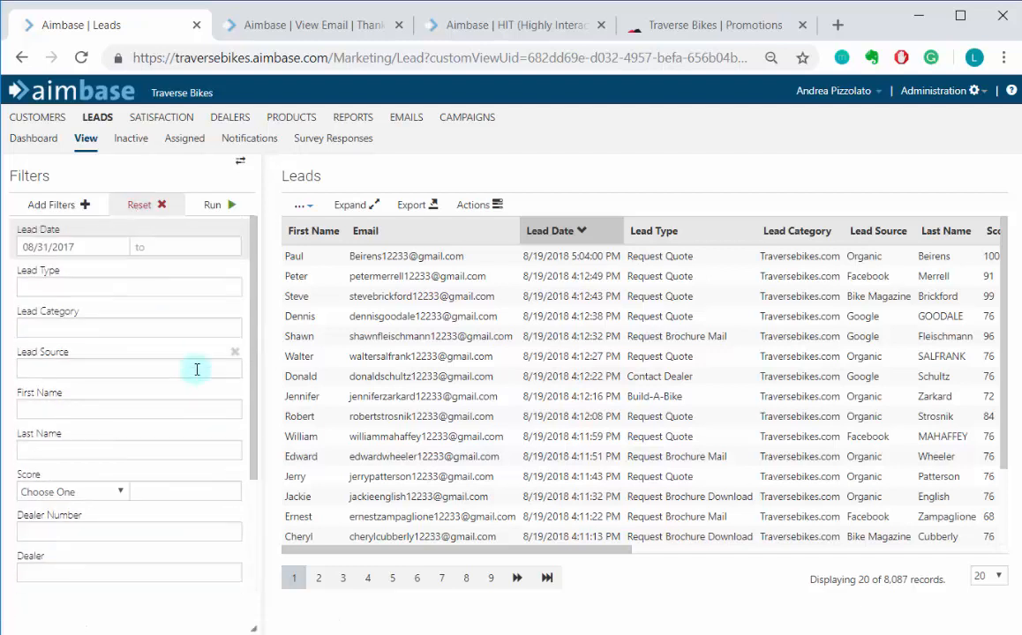